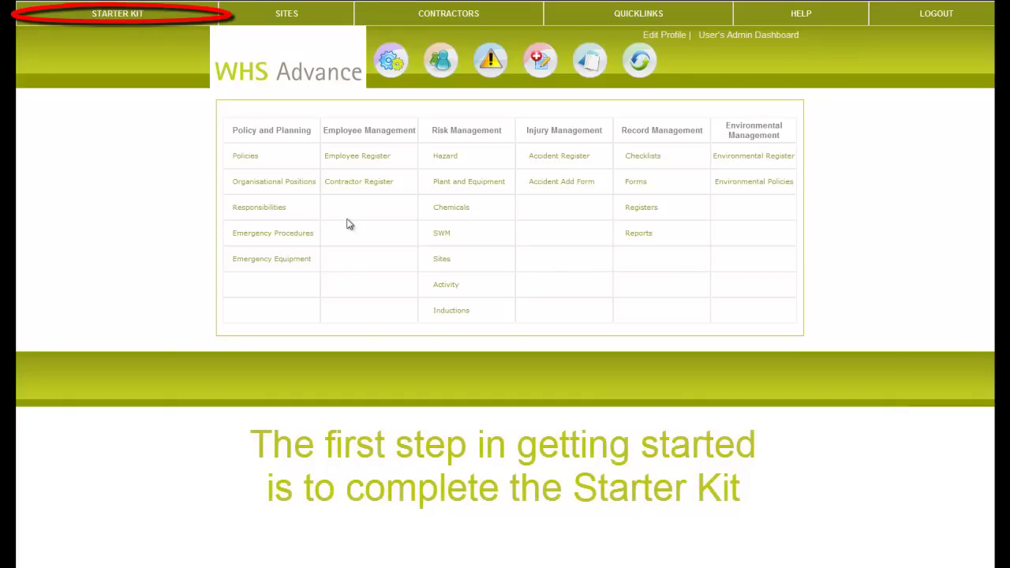
- Launch the Starter Kit wizard from the top navigation bar
left_click(117, 16)
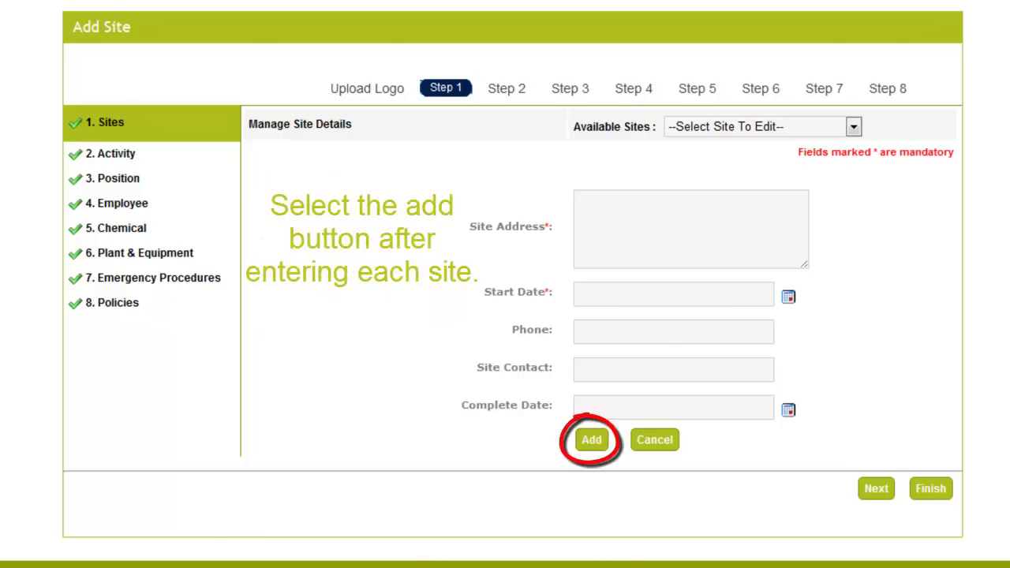
- Leave the Add Site page and continue to the Add Activity step
left_click(876, 489)
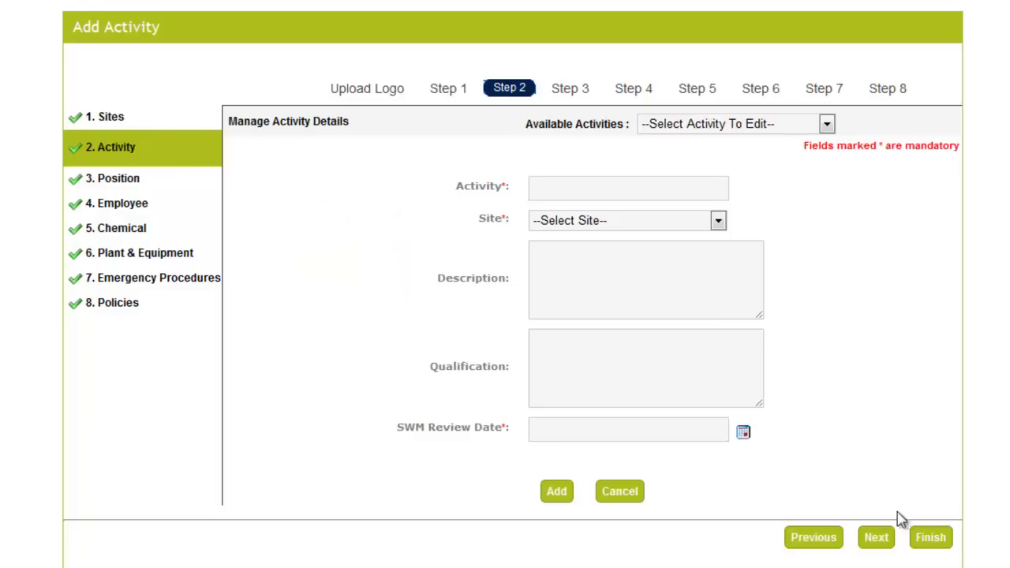
- Continue past the activity step through positions and employees to Add Chemical
left_click(876, 537)
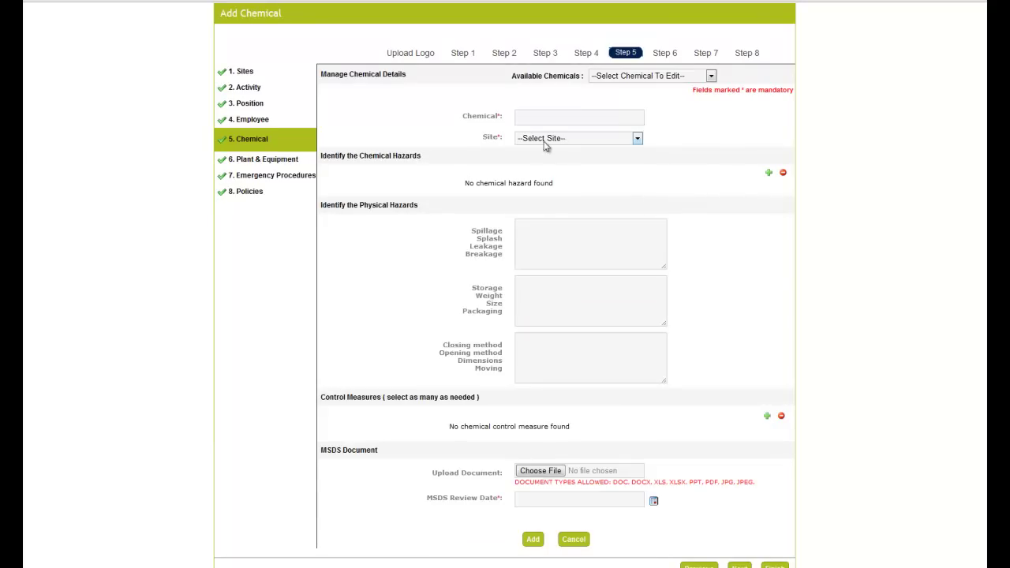
- Name the chemical TNT and assign it to the Sydney site
left_click(522, 118)
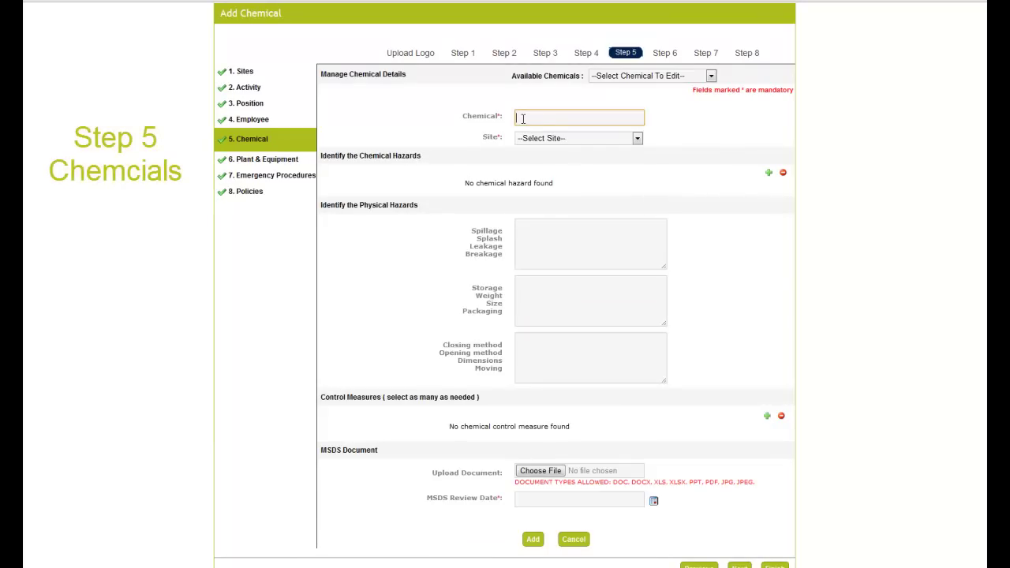
type("TNT")
left_click(638, 138)
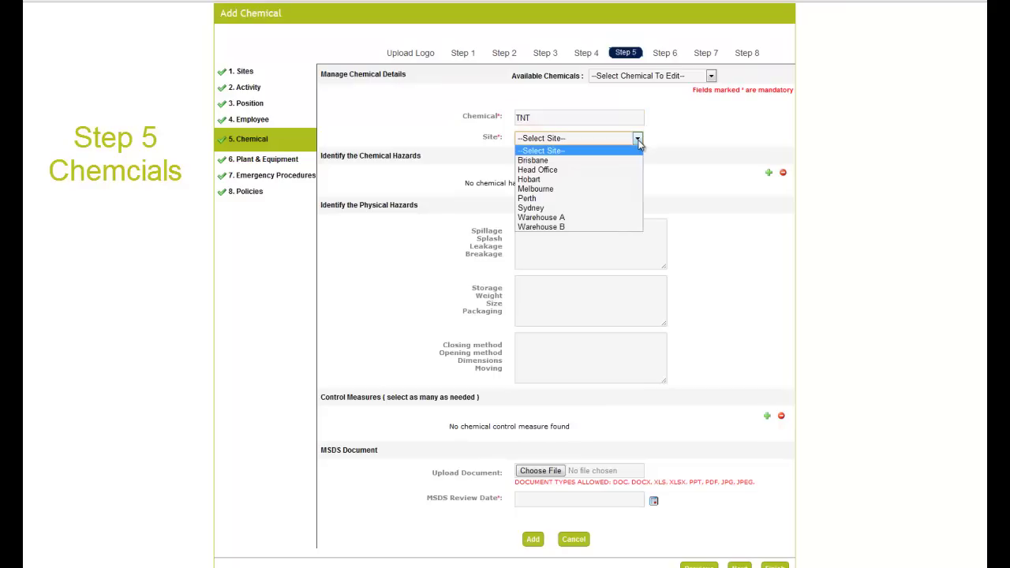
left_click(545, 209)
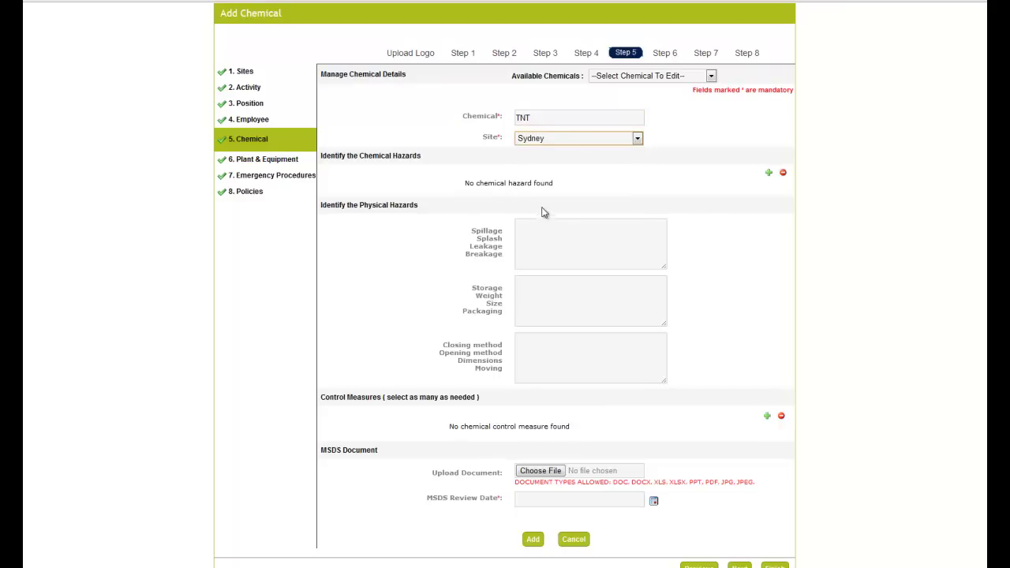
- Add Explosive as a new chemical hazard and mark TNT as Explosive
left_click(770, 174)
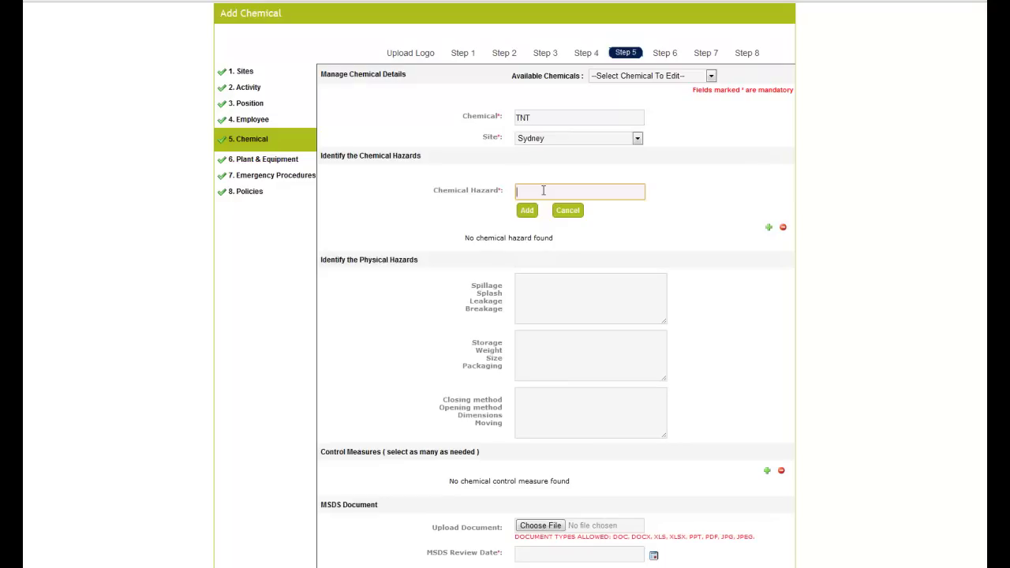
type("Explosive")
left_click(526, 210)
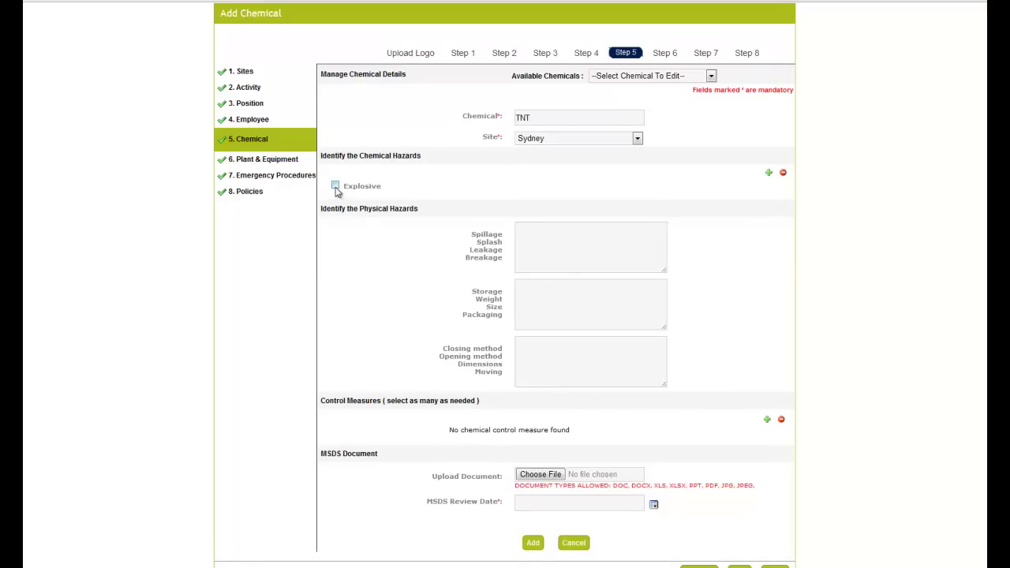
left_click(335, 187)
- Add Gloves as a new control measure and tick it for TNT
left_click(767, 420)
type("Gloves")
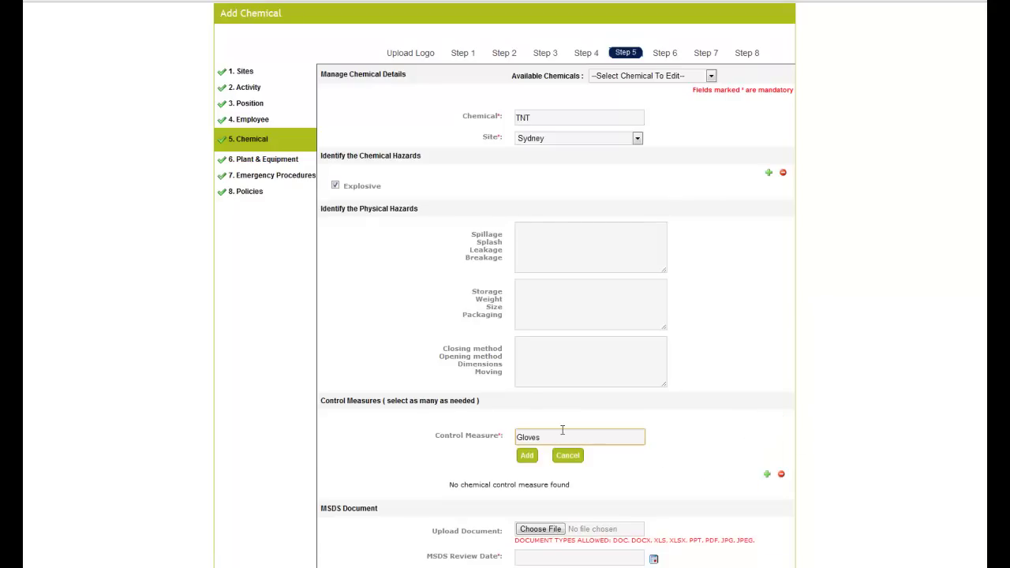
left_click(528, 457)
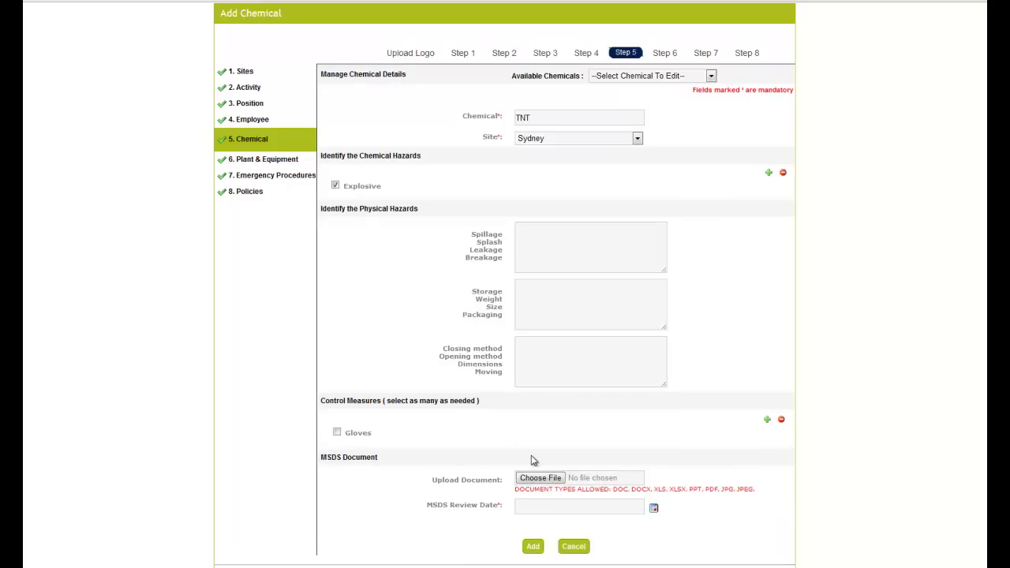
left_click(337, 433)
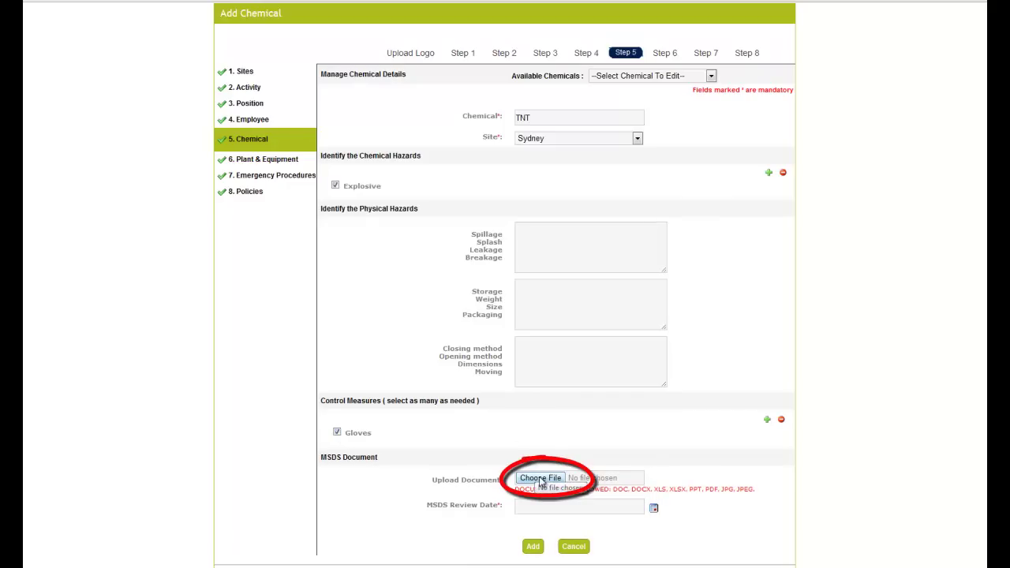
- Set the MSDS review date to 10-09-2012 and save the TNT chemical
left_click(654, 512)
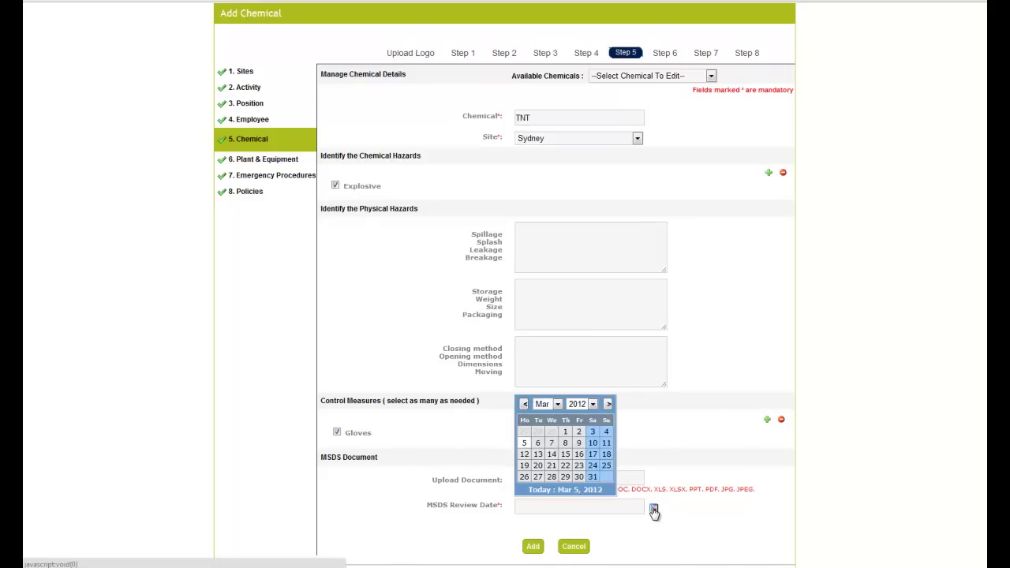
left_click(558, 405)
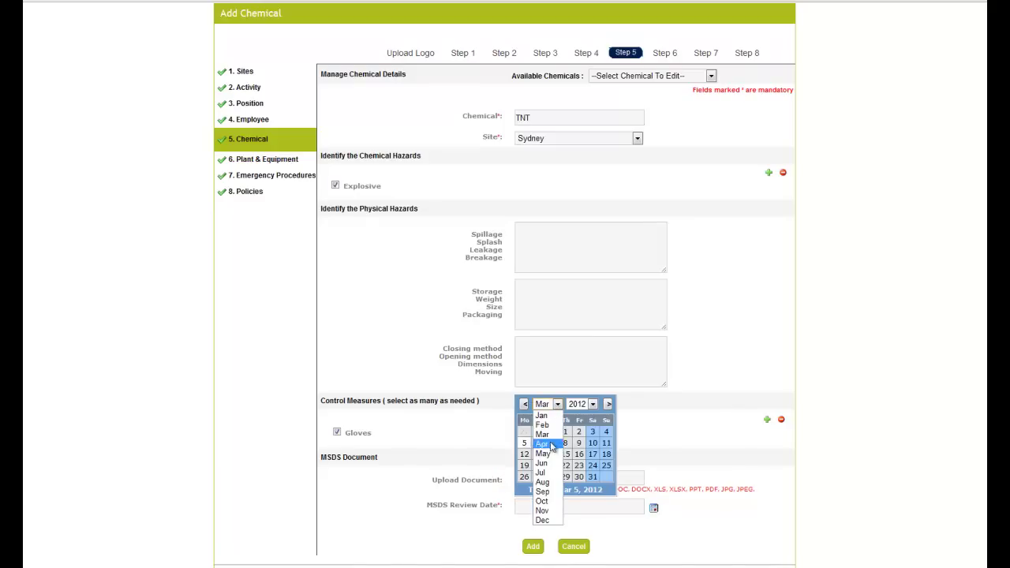
left_click(544, 491)
left_click(524, 455)
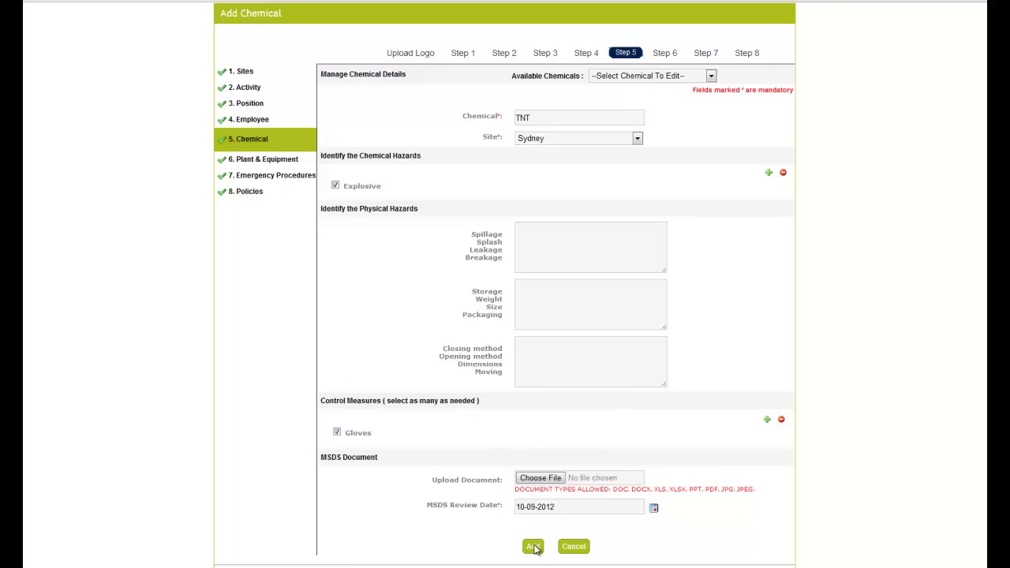
left_click(535, 549)
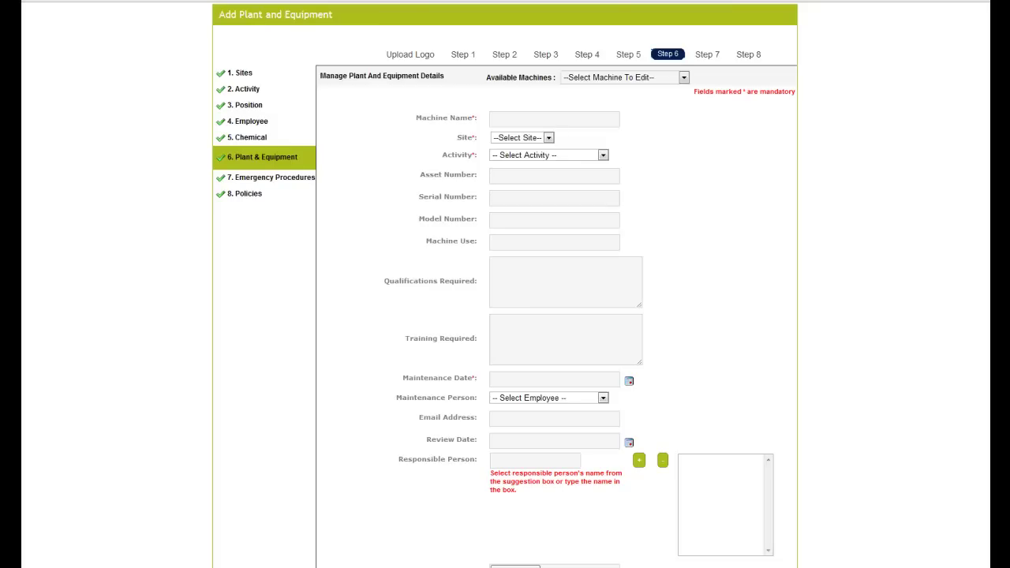
- Add a Forklift for Warehouse A linked to the Loading/Unloading Trucks activity
left_click(512, 116)
type("Forklift")
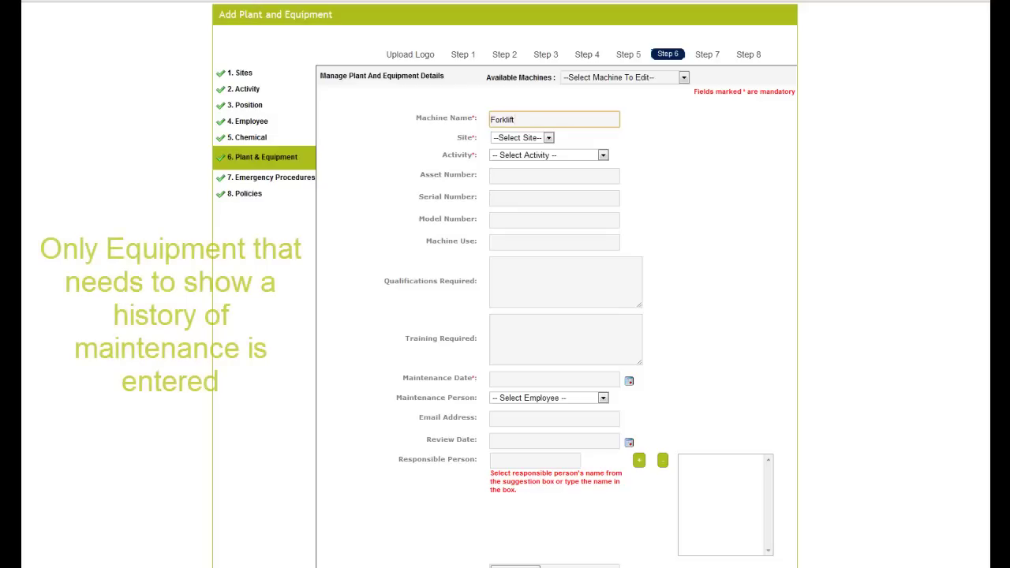
left_click(551, 138)
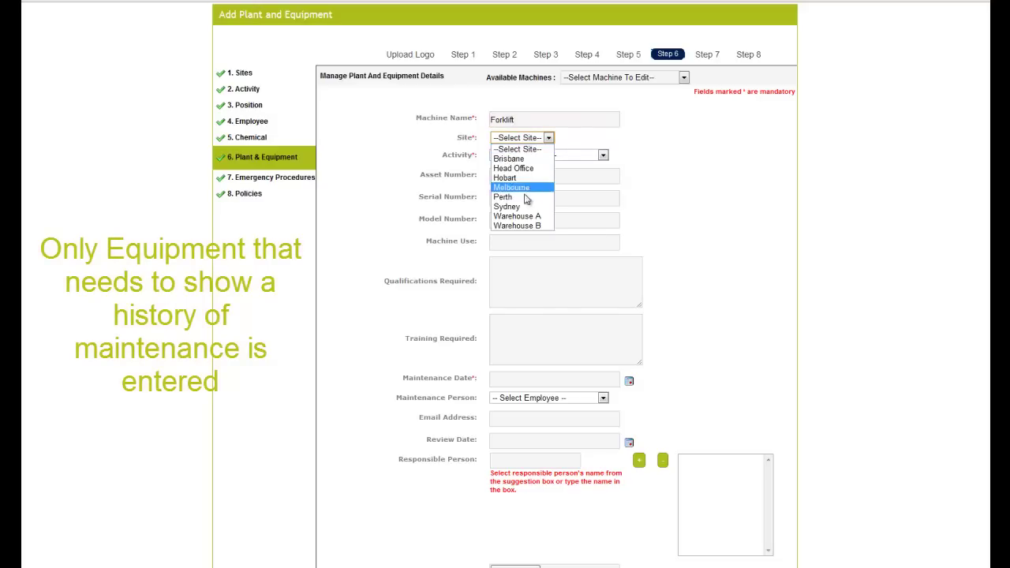
left_click(528, 216)
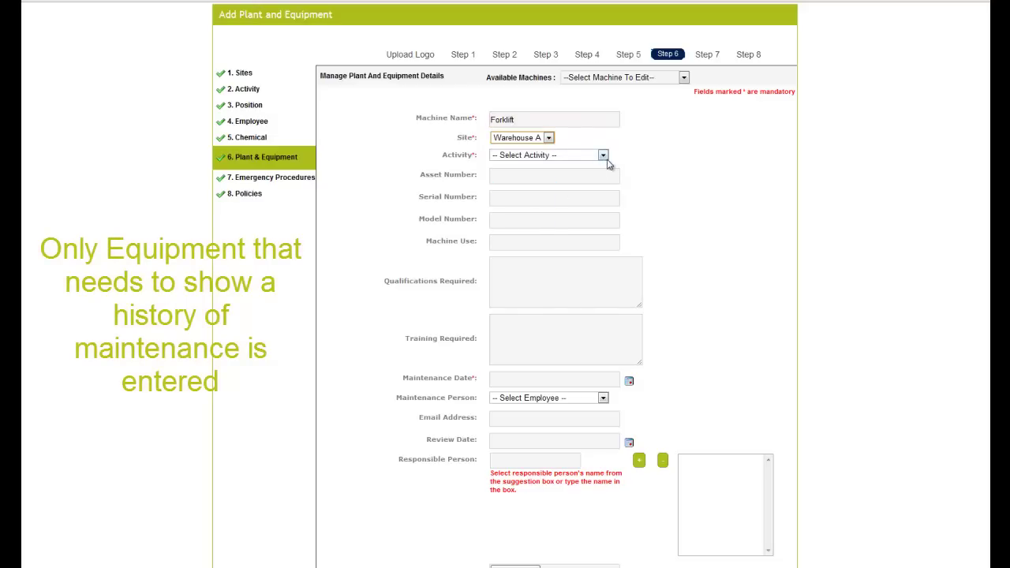
left_click(604, 156)
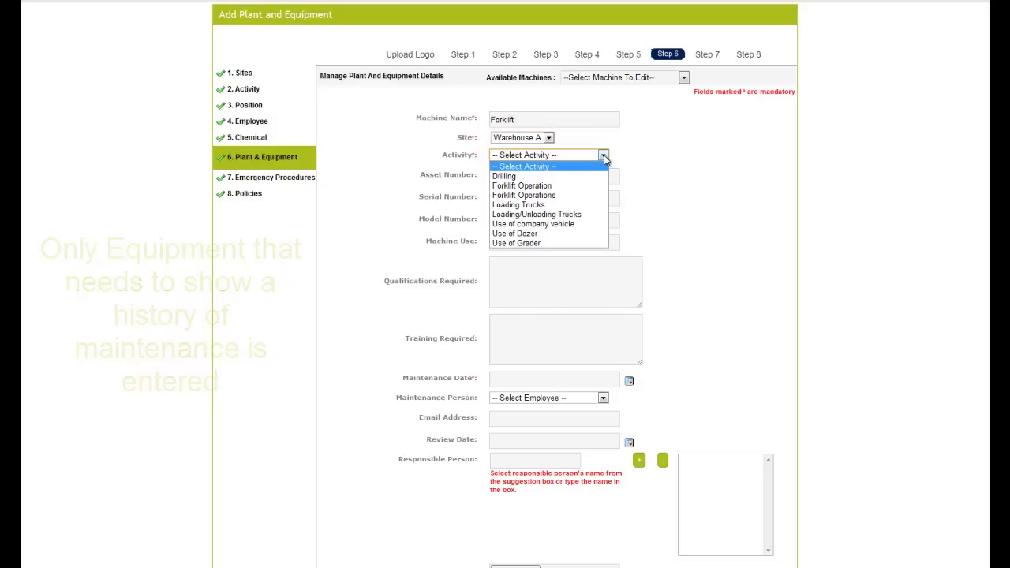
left_click(537, 218)
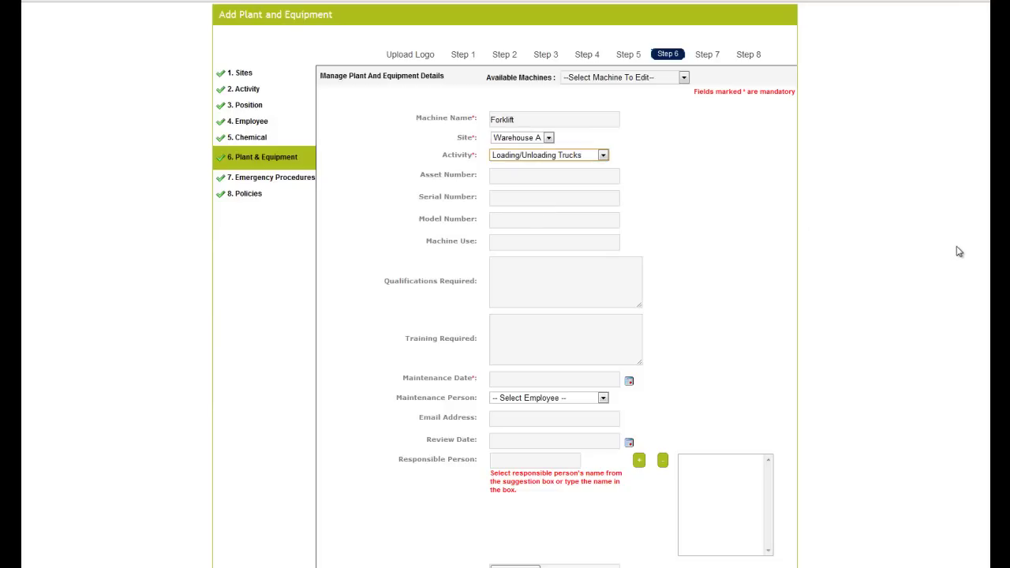
- Set the Forklift's maintenance date to 03-09-2012
left_click(630, 382)
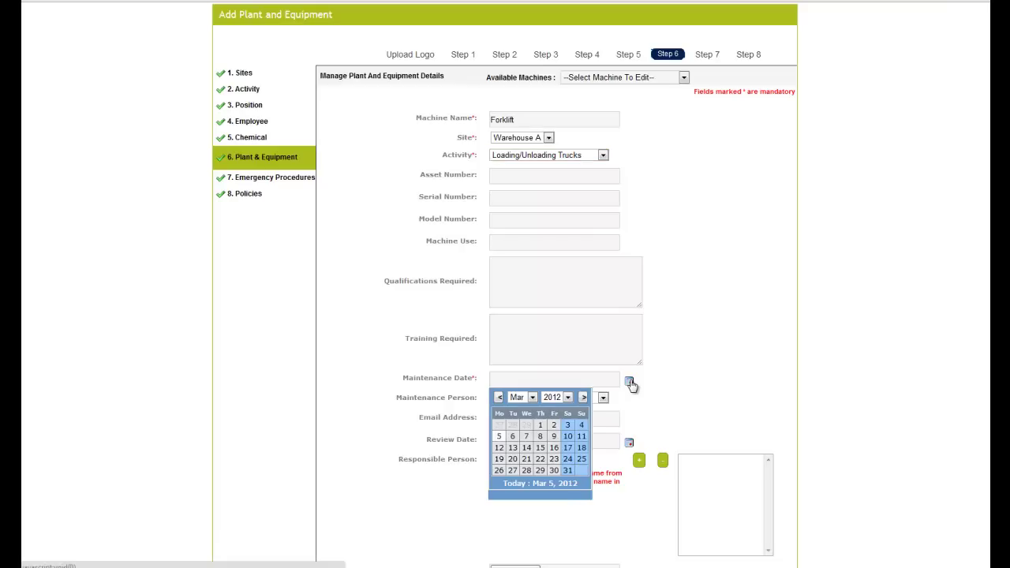
left_click(537, 396)
left_click(517, 486)
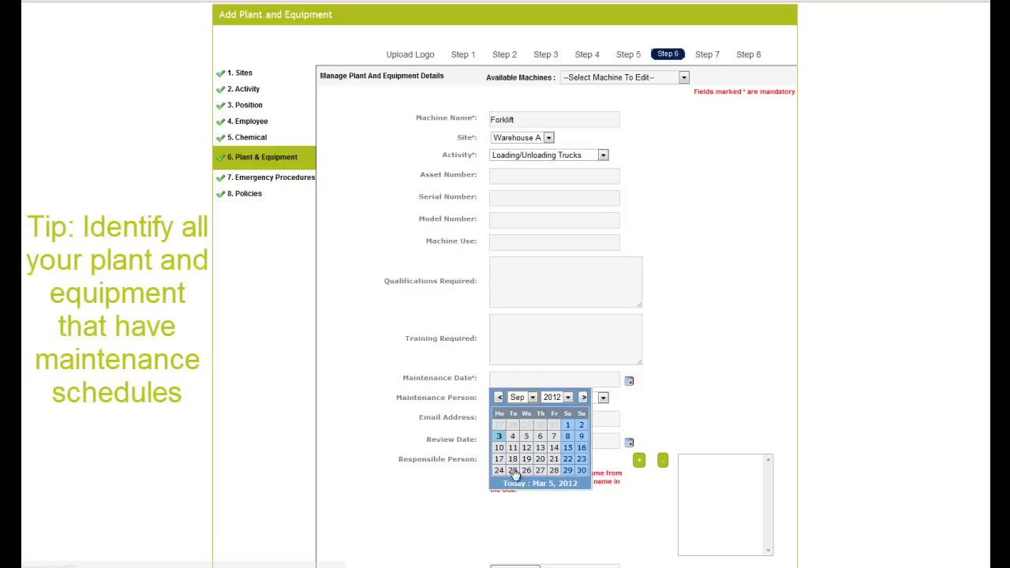
left_click(499, 437)
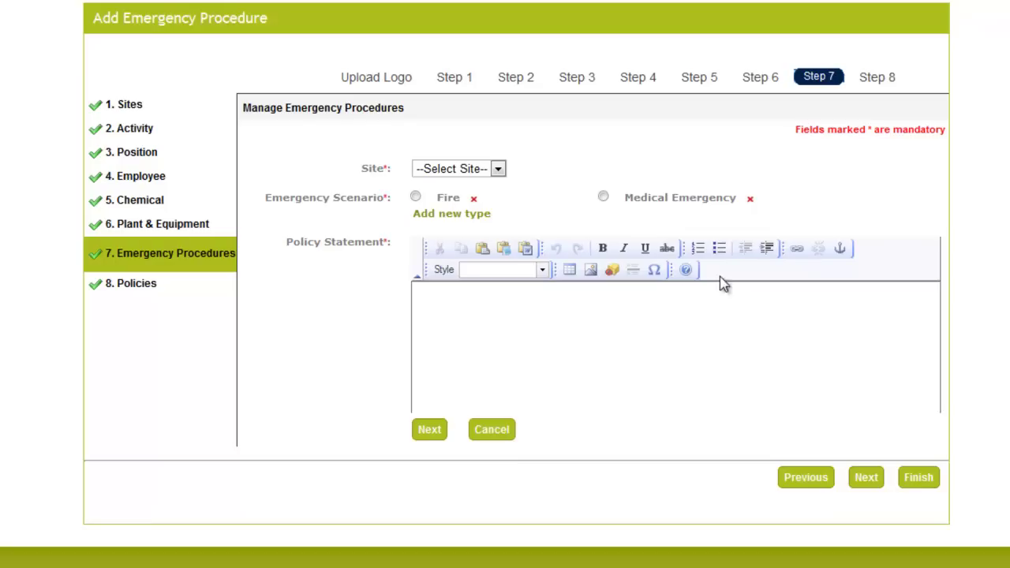
- Set the site to Warehouse A and add and select a new Explosion scenario type
left_click(498, 170)
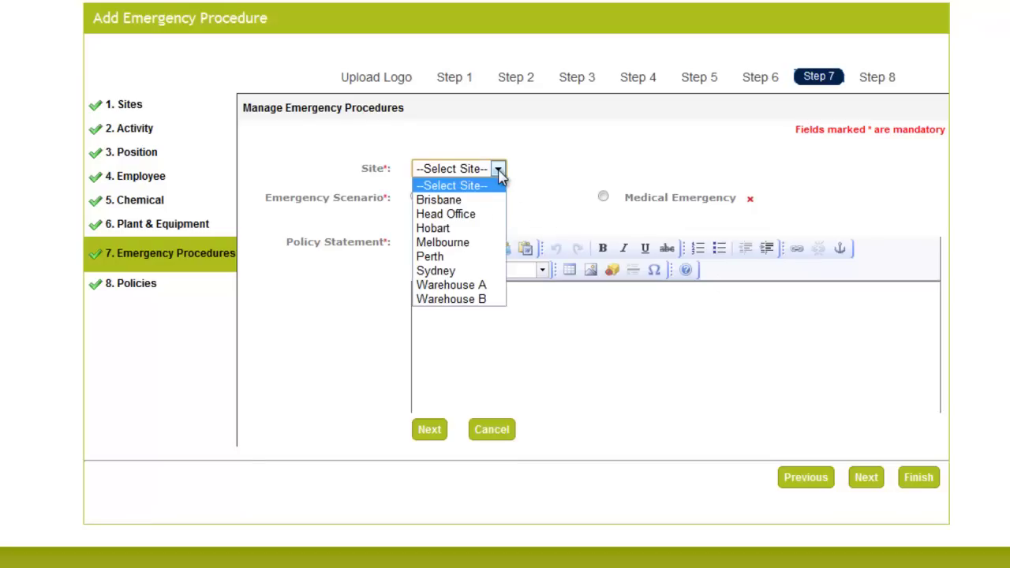
left_click(441, 291)
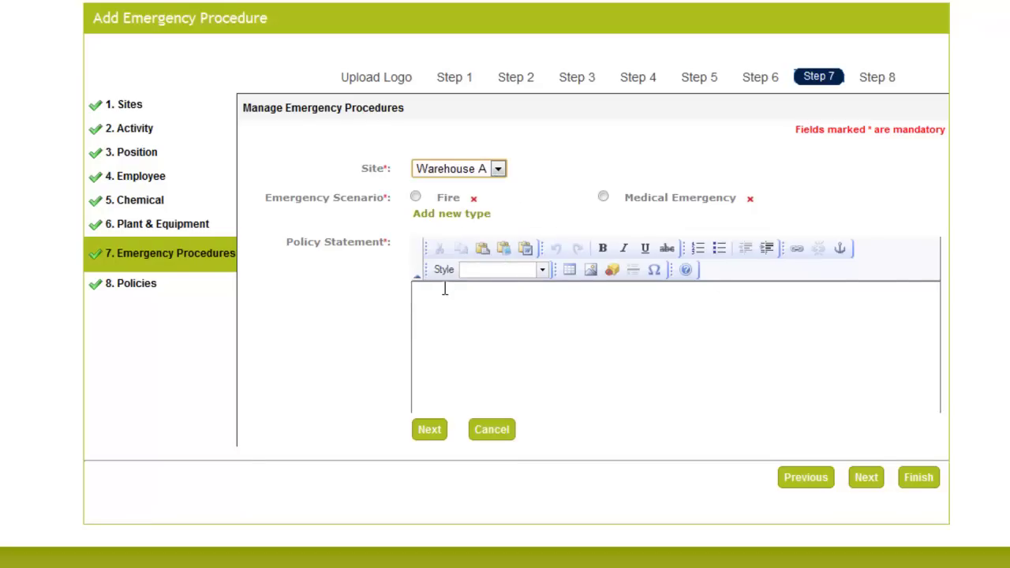
left_click(441, 218)
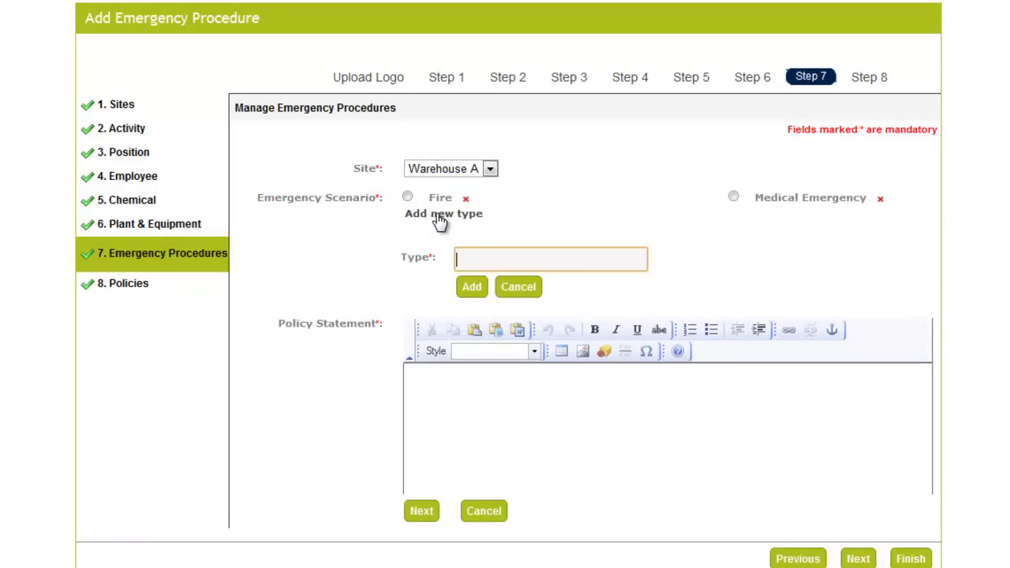
left_click(475, 258)
type("Explosion")
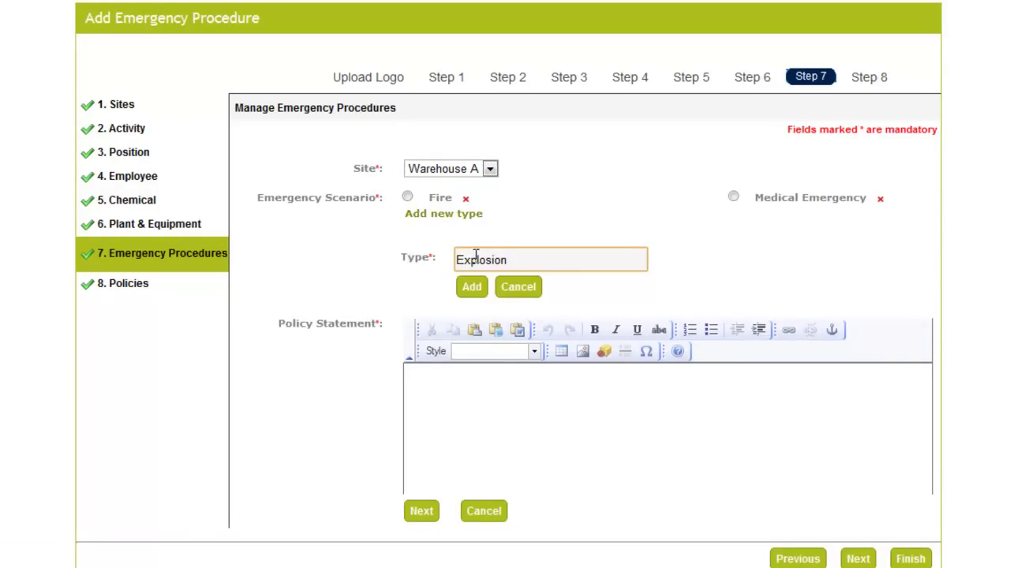
left_click(473, 287)
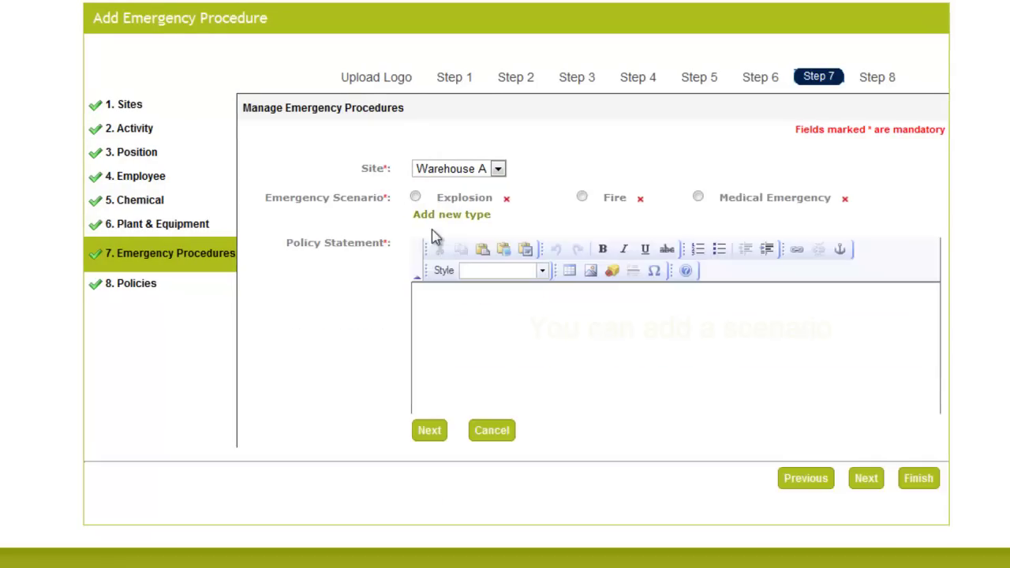
left_click(415, 198)
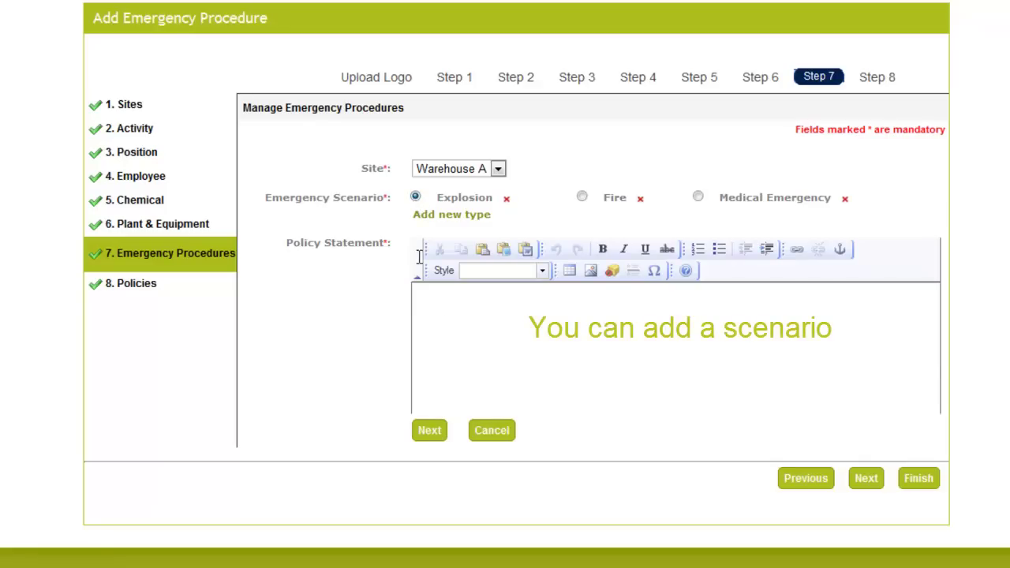
- Enter the policy statement 'Company policy goes here' and save the procedure
left_click(445, 300)
type("Company policy goes here")
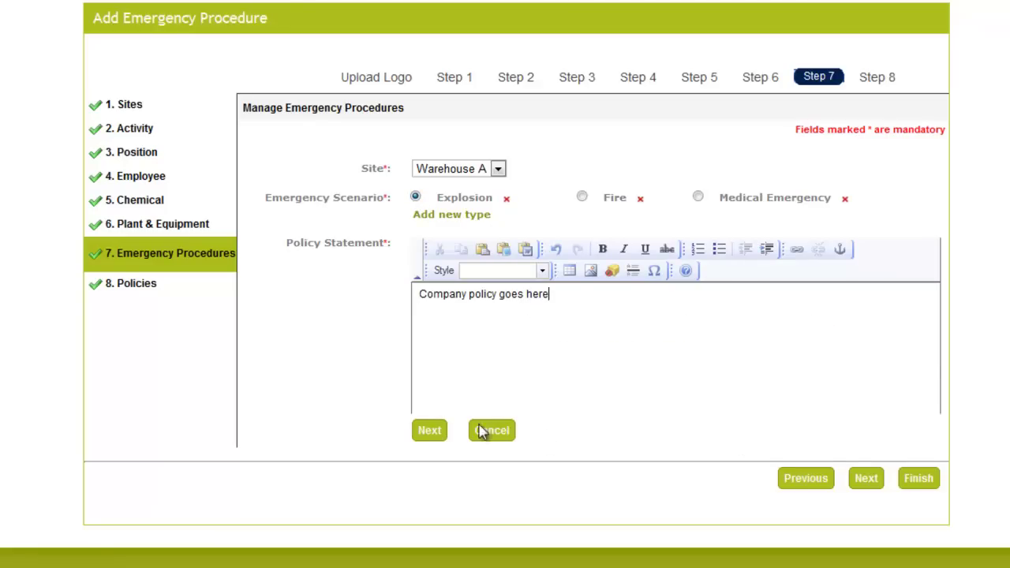
left_click(429, 431)
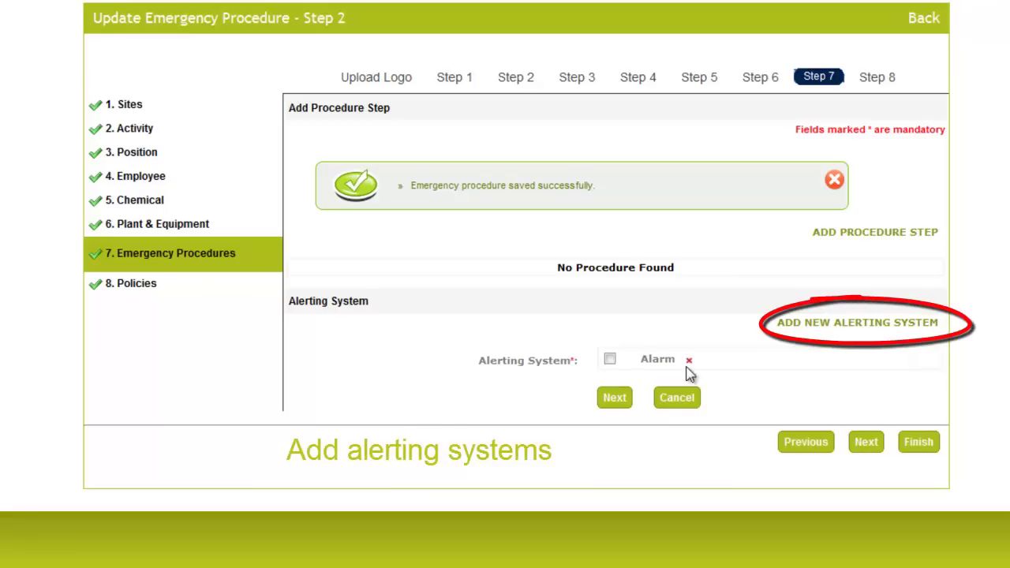
- Tick Alarm as the alerting system and continue to the policy step
left_click(610, 360)
left_click(620, 401)
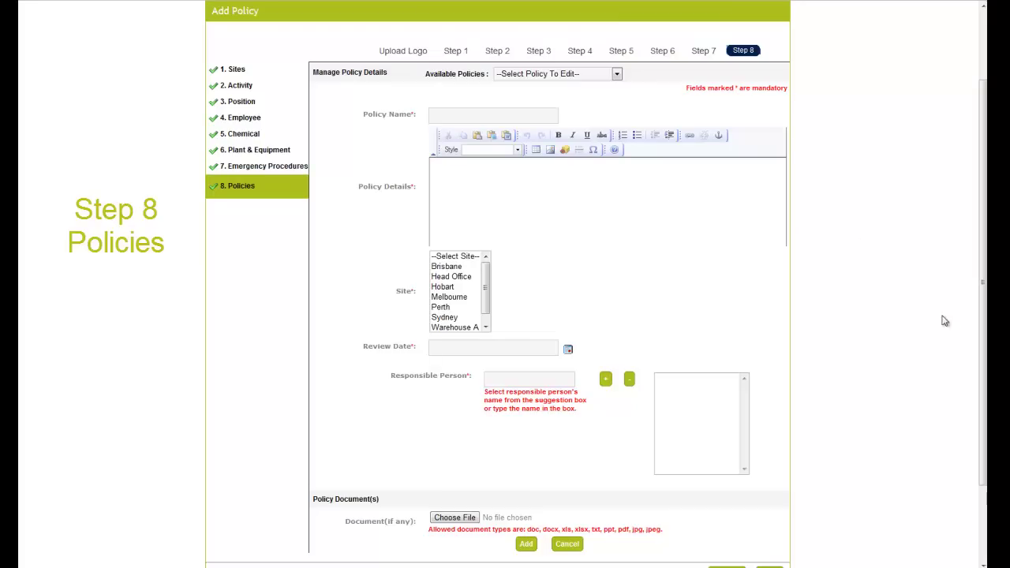
- Create 'Consultation Policy' with details 'Policy goes here' for the Brisbane and Perth sites
left_click(470, 114)
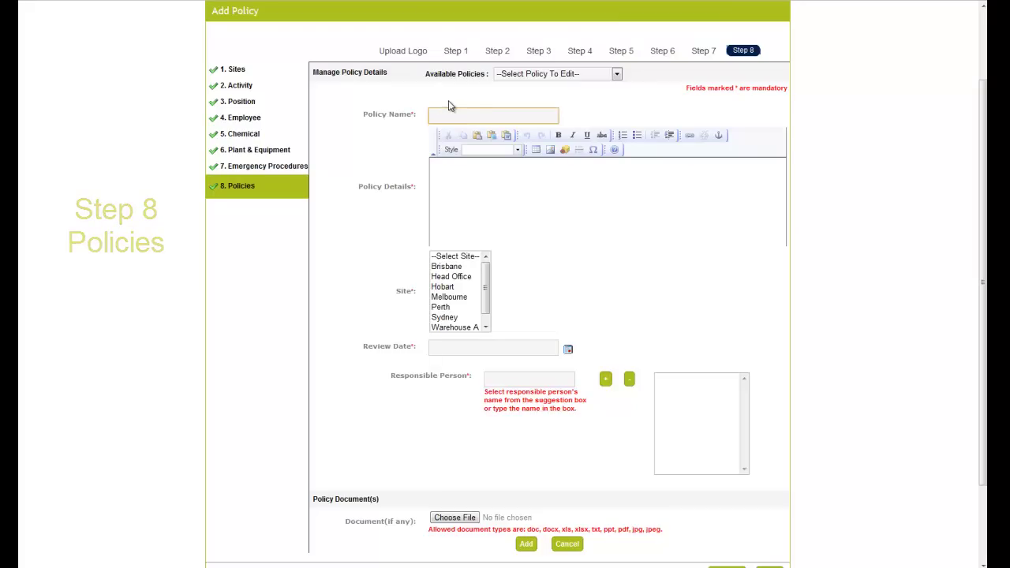
type("Consultation Policy")
left_click(474, 173)
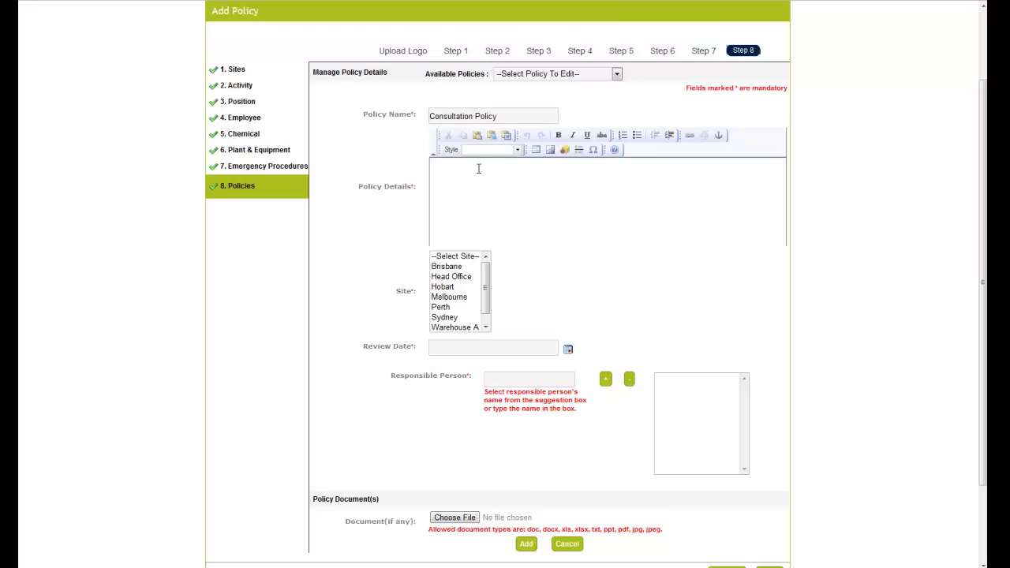
type("Policy goes here")
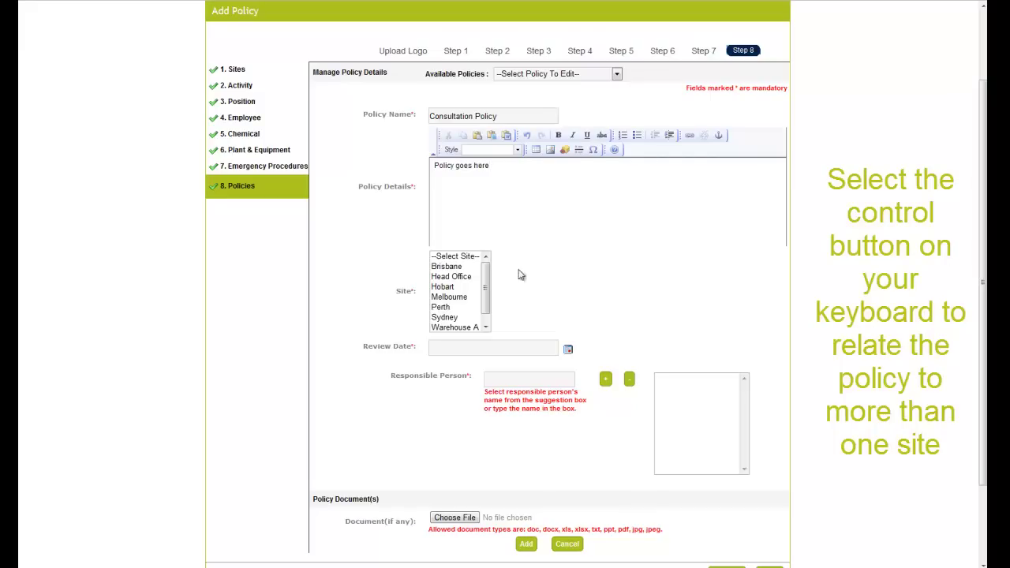
left_click(454, 268)
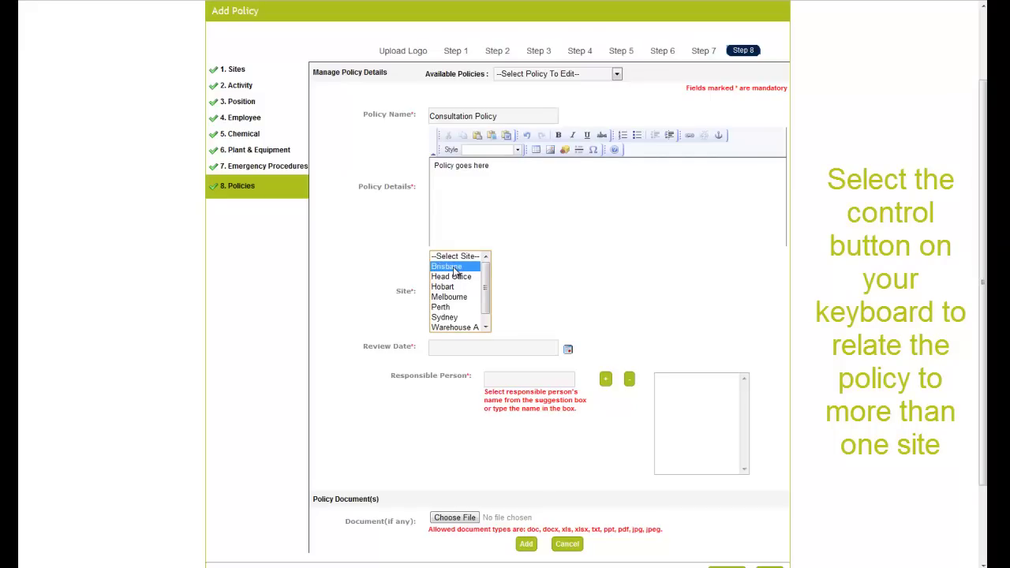
left_click(443, 307, "ctrl")
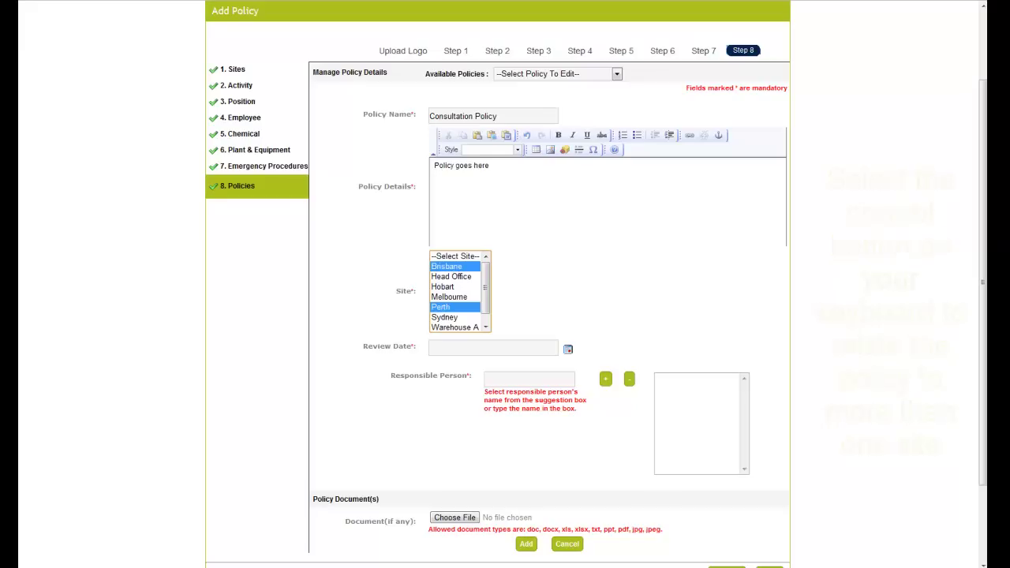
- Set the policy review date to 04-03-2013
left_click(569, 350)
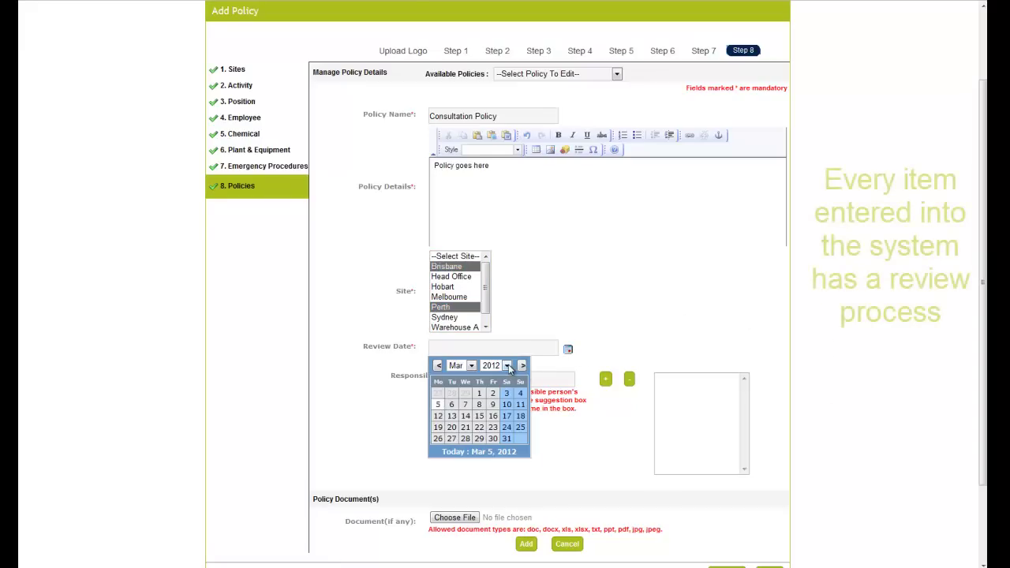
left_click(507, 366)
scroll(506, 557, "down", 2)
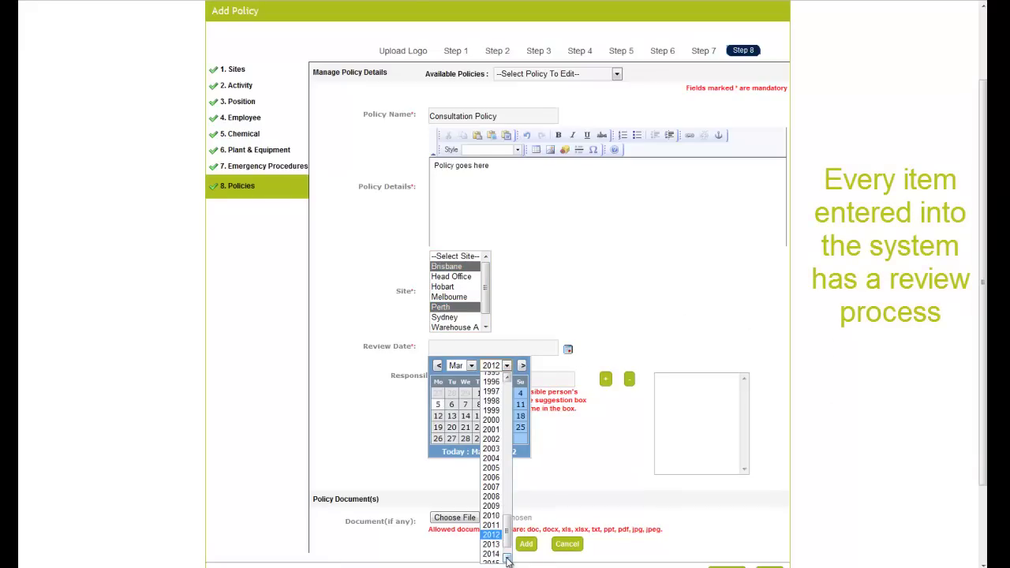
left_click(491, 558)
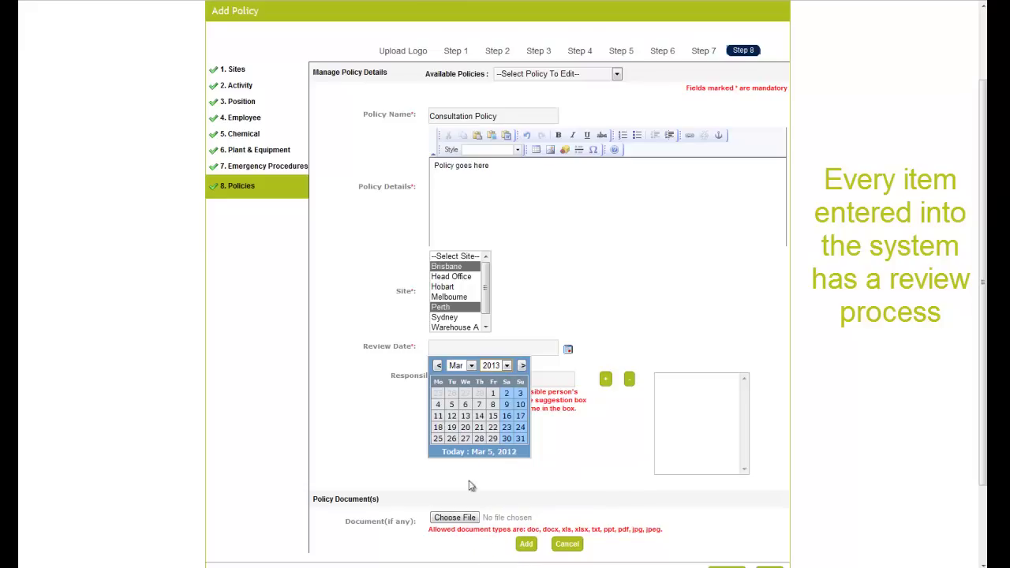
left_click(438, 405)
left_click(503, 377)
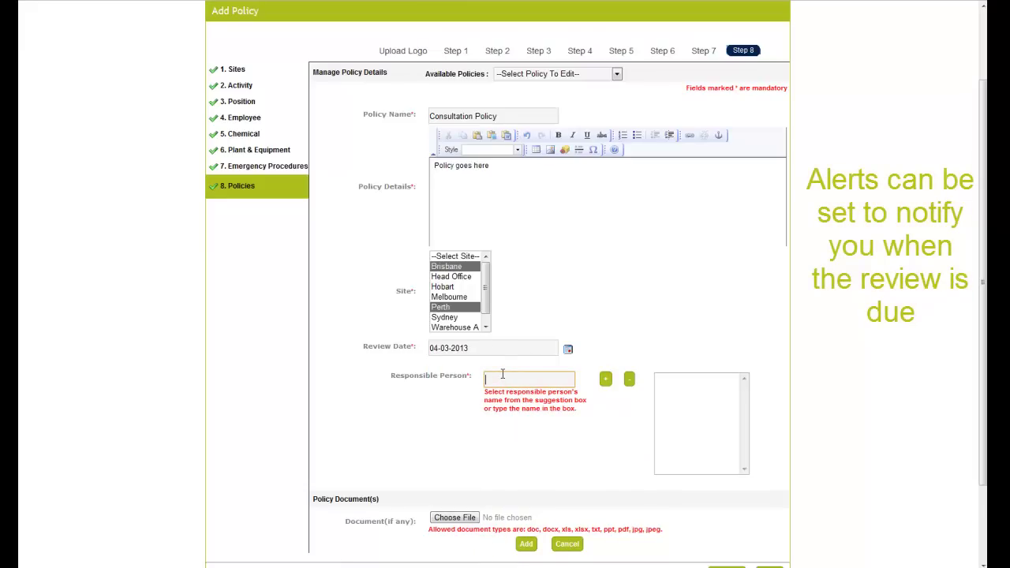
- Add the suggested employee starting with 'm' to the responsible persons list
type("m")
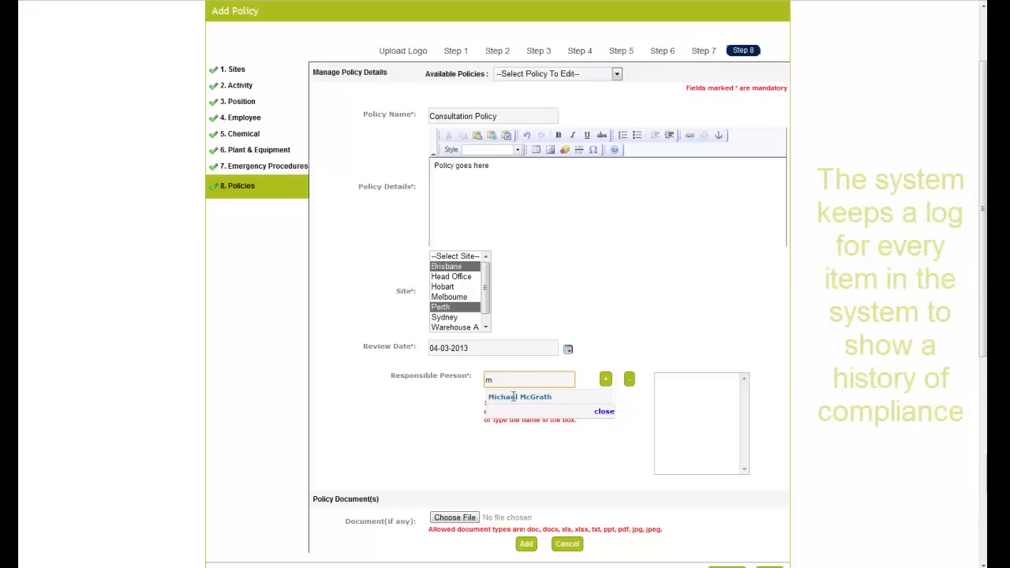
left_click(513, 395)
left_click(605, 380)
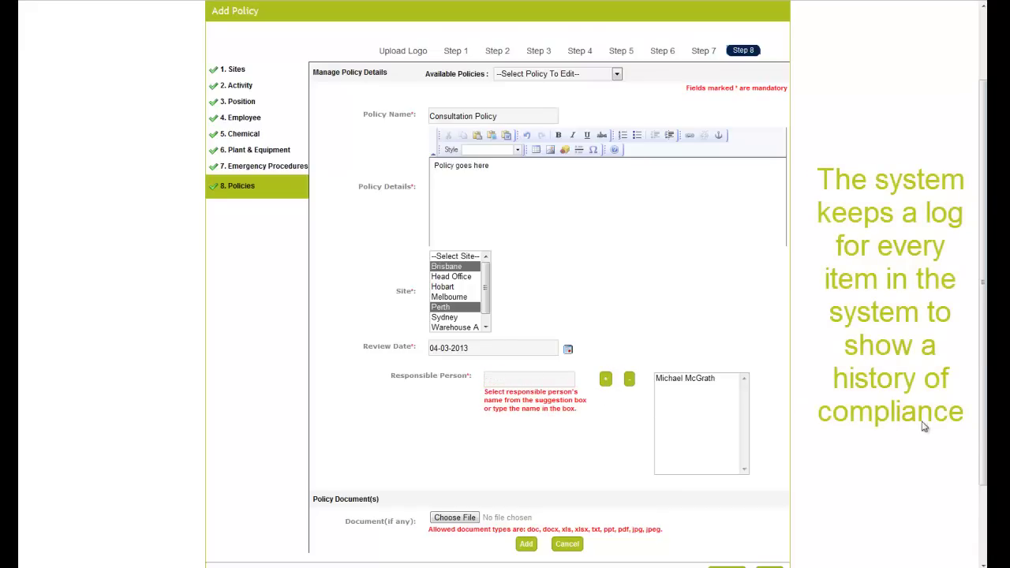